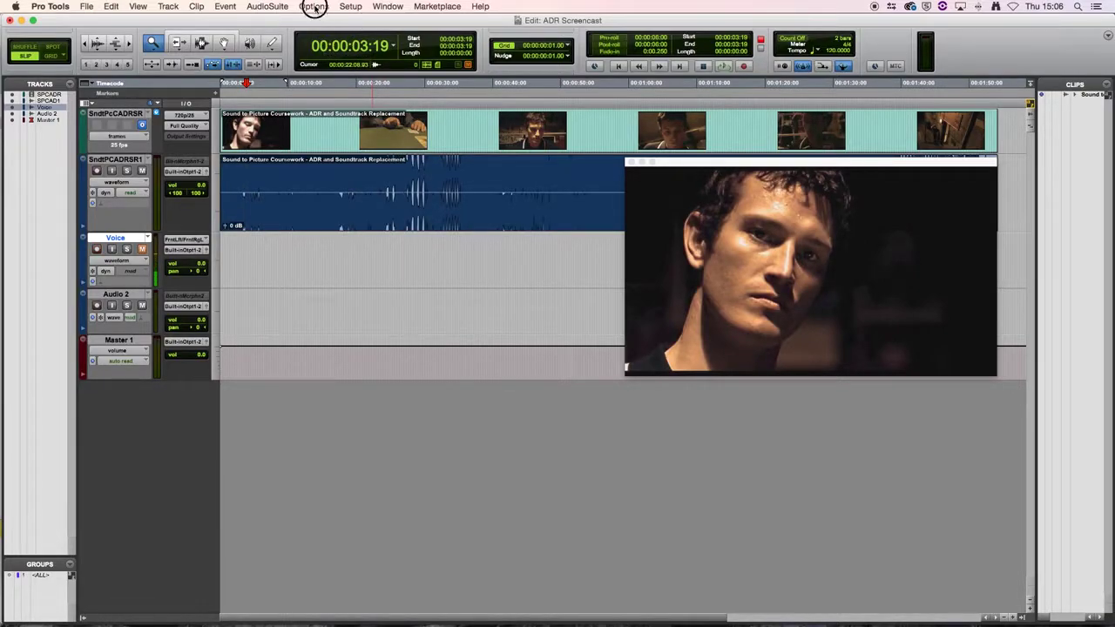
# Step: Check Loop Record in the Options menu and confirm it is enabled
pyautogui.click(314, 7)
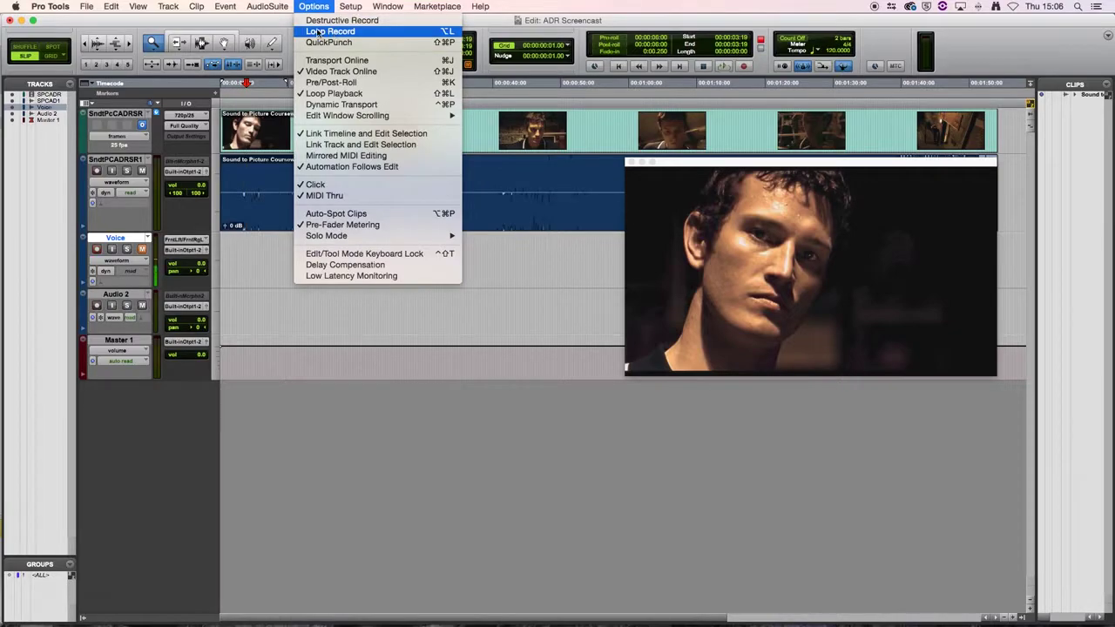
pyautogui.click(316, 35)
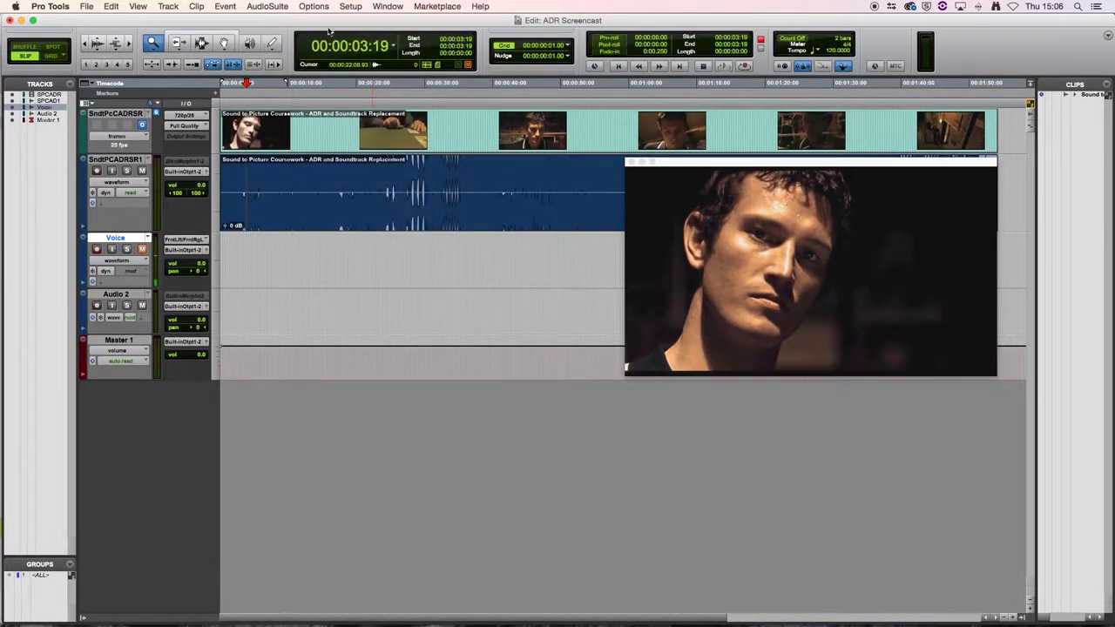
pyautogui.click(319, 7)
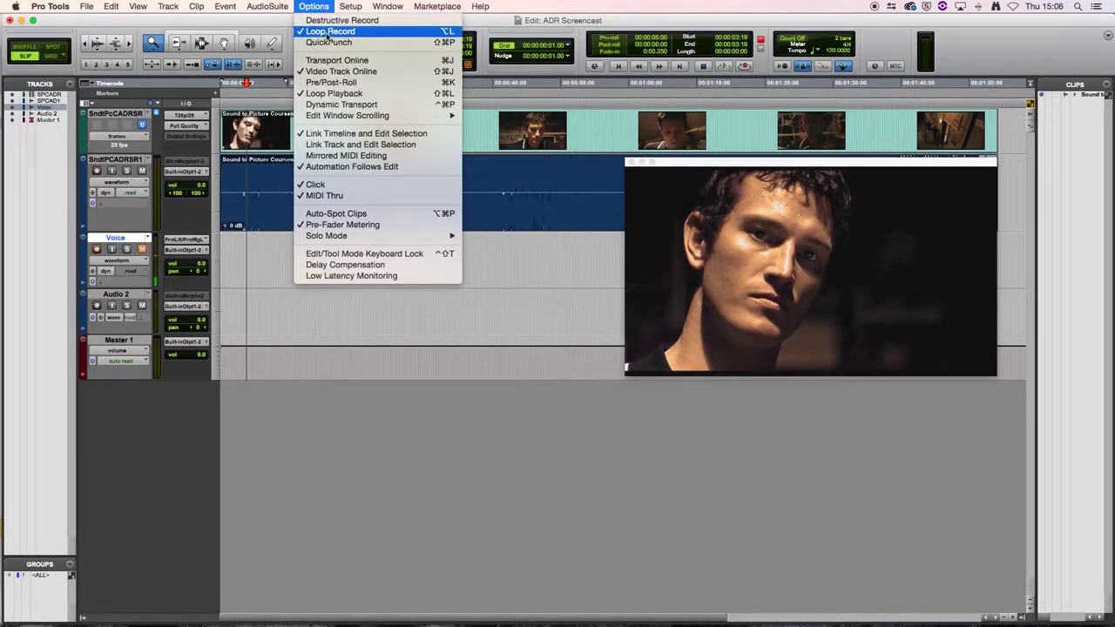
# Step: Enable 'Automatically Create New Playlists When Loop Recording' in the Operation preferences and confirm with OK
pyautogui.click(277, 32)
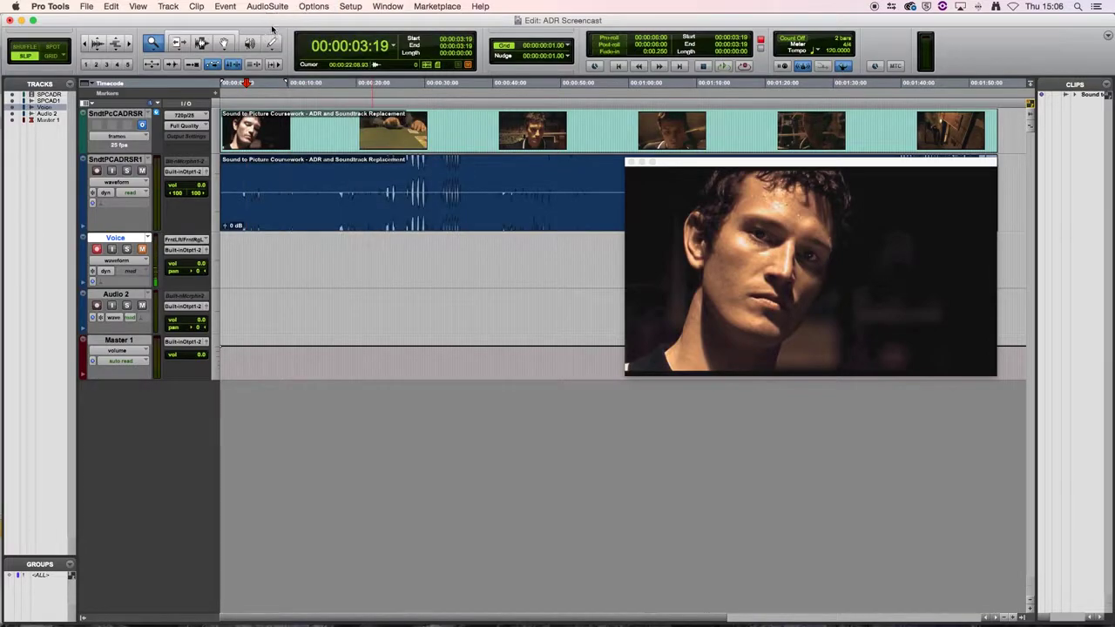
pyautogui.click(50, 9)
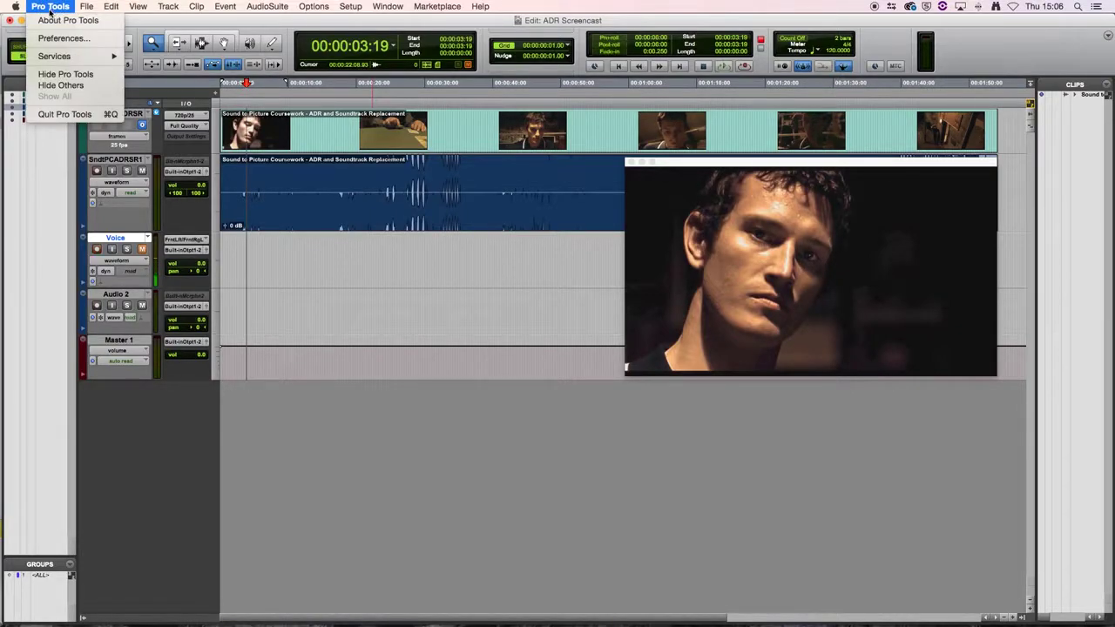
pyautogui.click(73, 39)
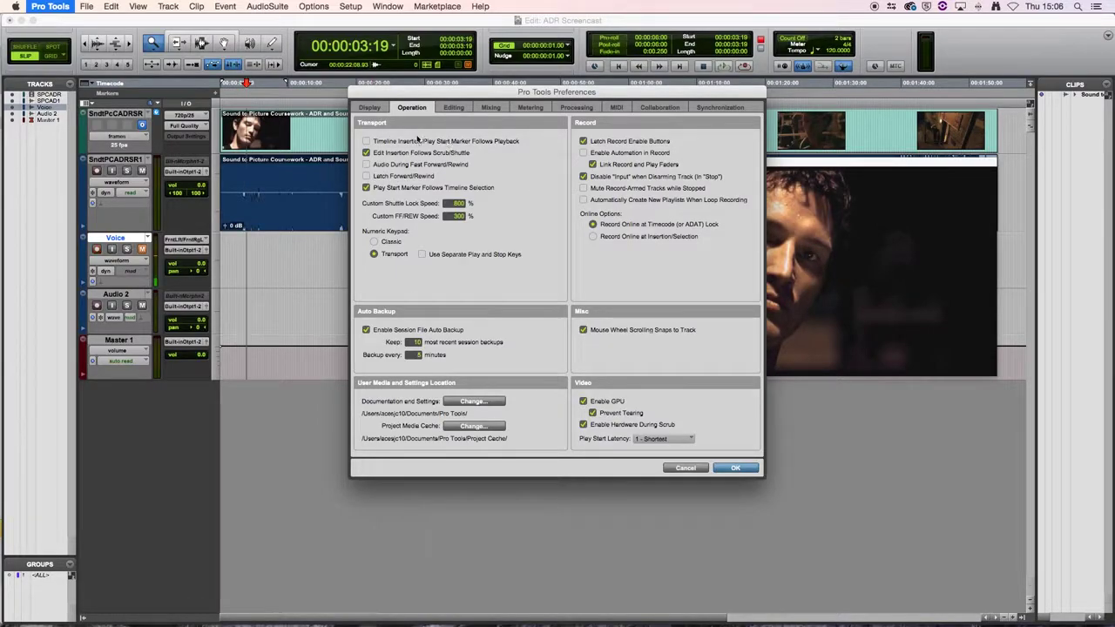
pyautogui.click(369, 107)
pyautogui.click(411, 108)
pyautogui.click(583, 201)
pyautogui.click(730, 468)
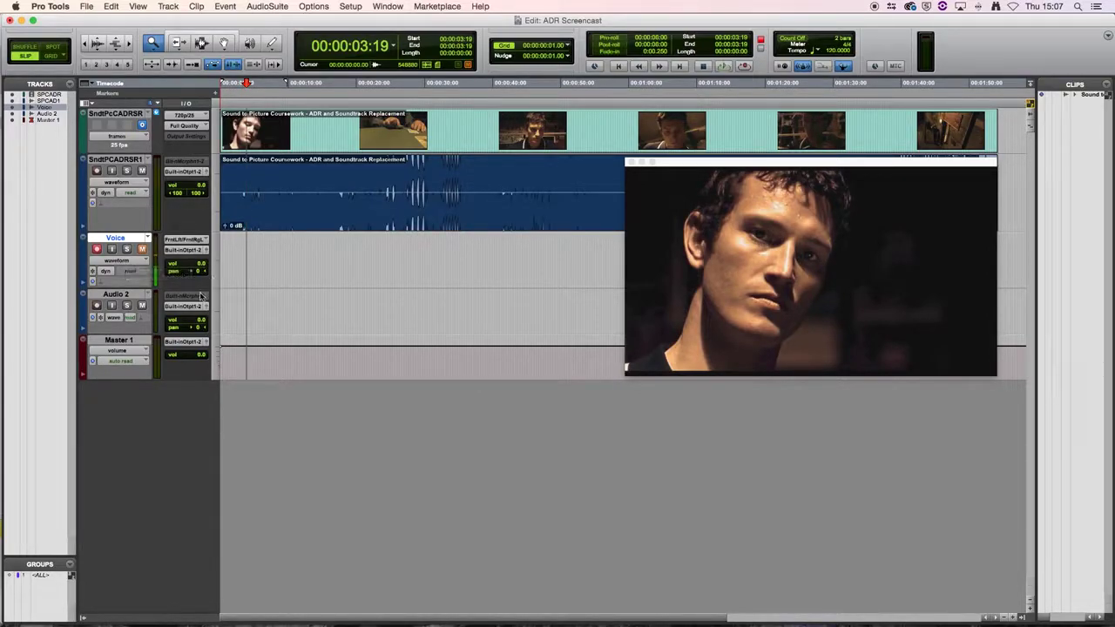
# Step: Set the Voice track to medium height, stretch it taller, and switch it to playlists view
pyautogui.moveTo(201, 288); pyautogui.dragTo(200, 267)
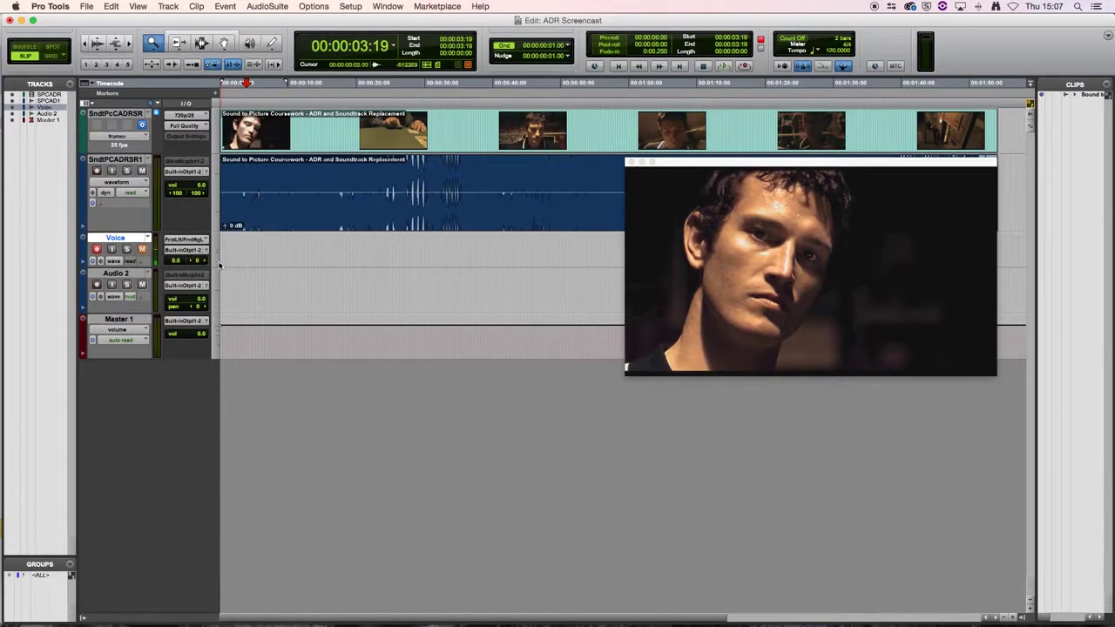
pyautogui.click(220, 261)
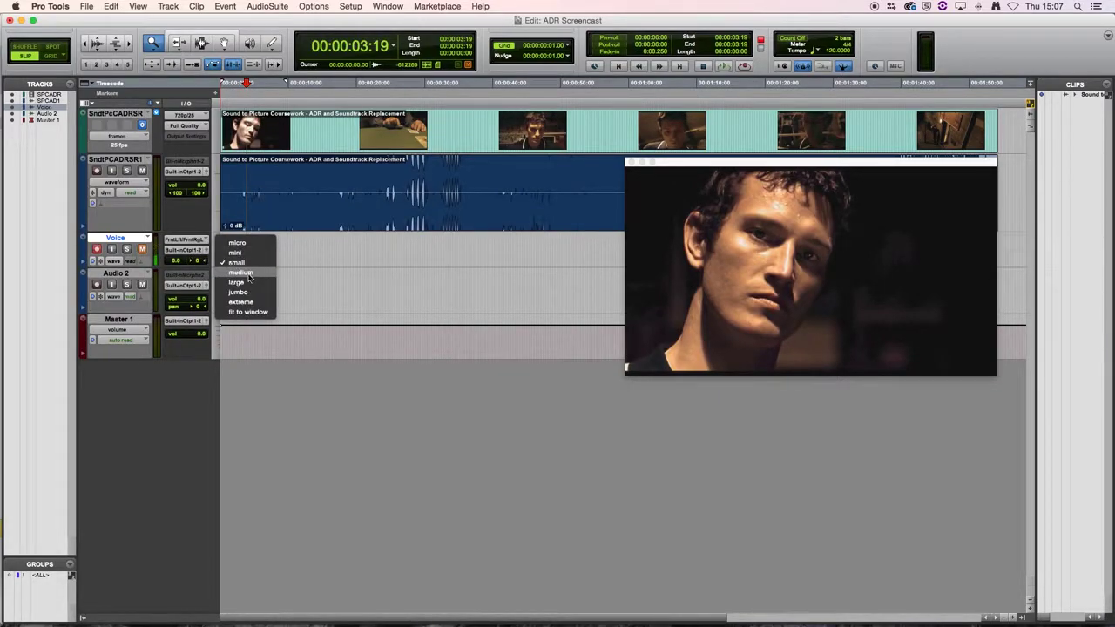
pyautogui.click(242, 272)
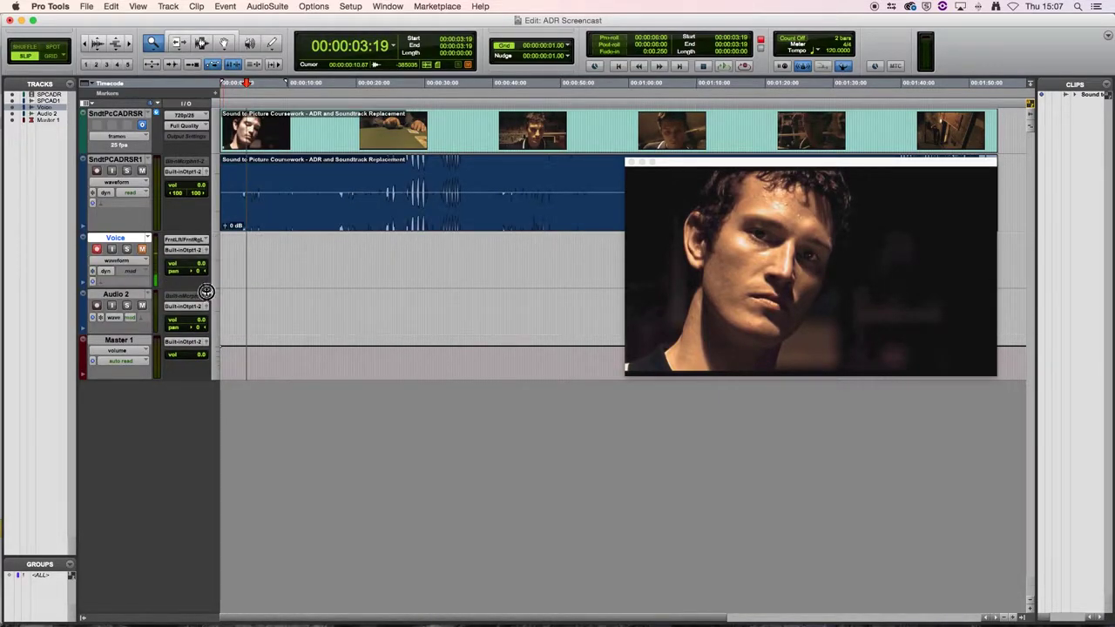
pyautogui.moveTo(204, 291); pyautogui.dragTo(207, 318)
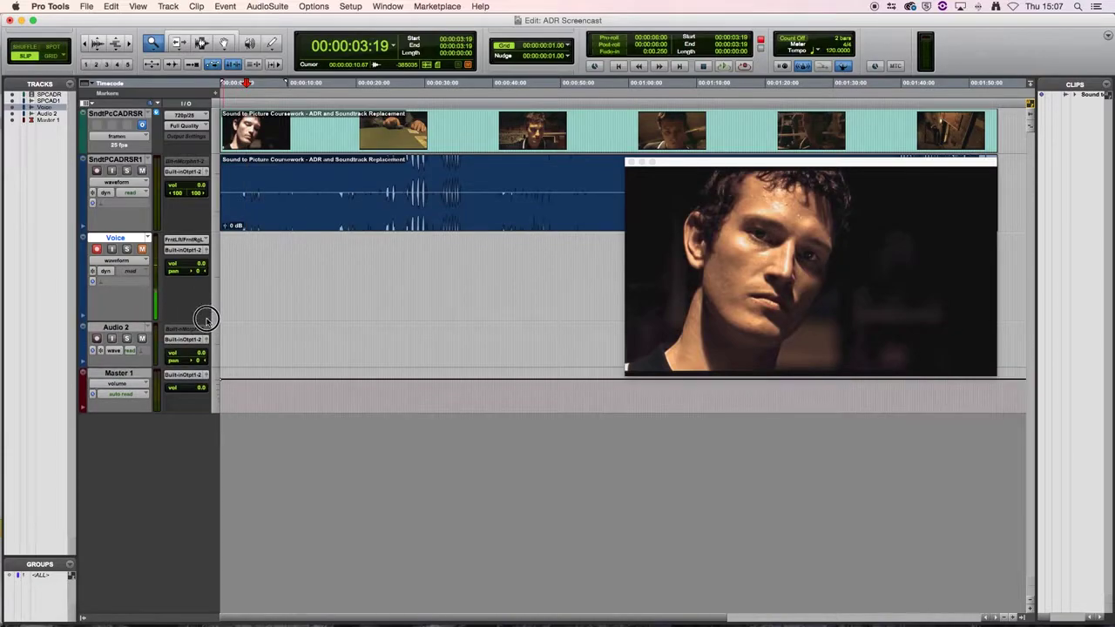
pyautogui.click(124, 265)
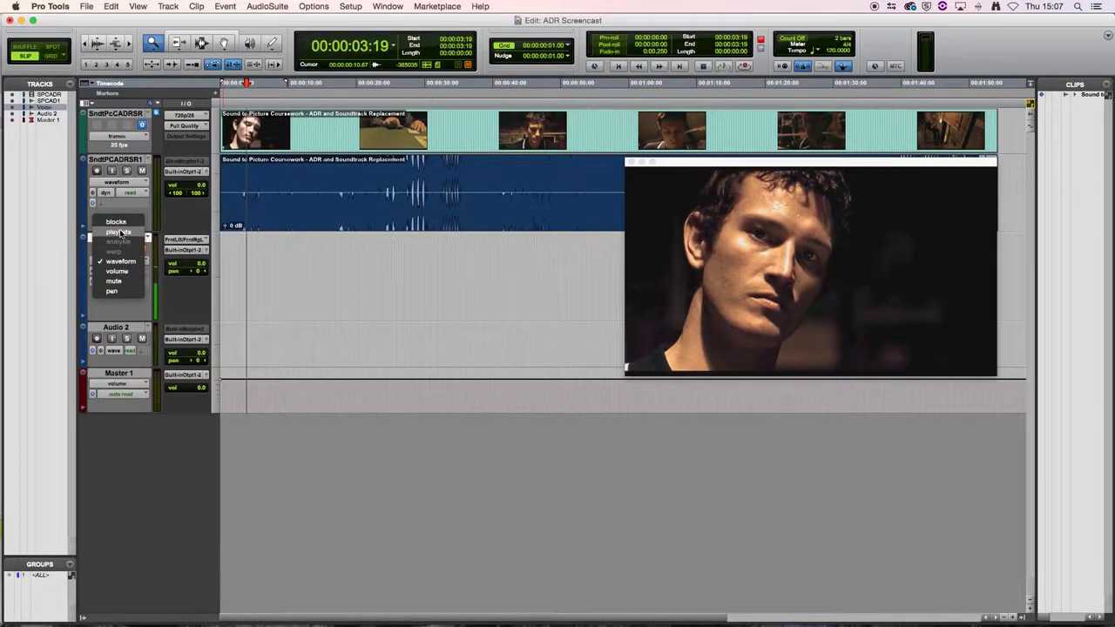
pyautogui.click(119, 233)
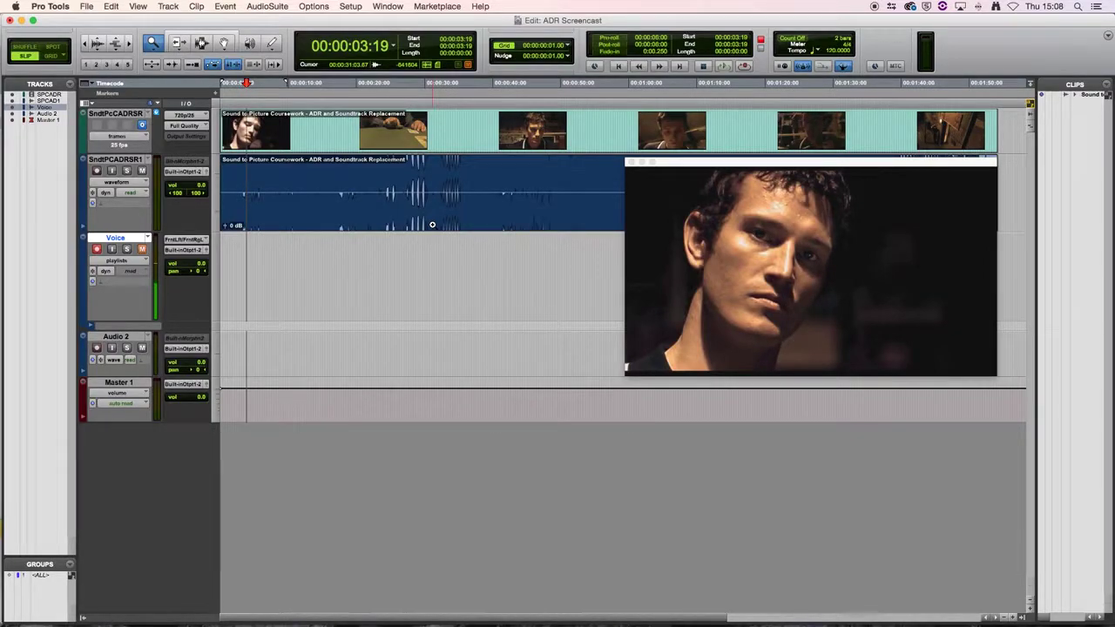
# Step: Zoom in on the opening seconds and play the dialogue from 00:00:00:19, then stop
pyautogui.press('super+bracketright')
pyautogui.press('super+bracketright')
pyautogui.press('super+bracketright')
pyautogui.press('super+bracketright')
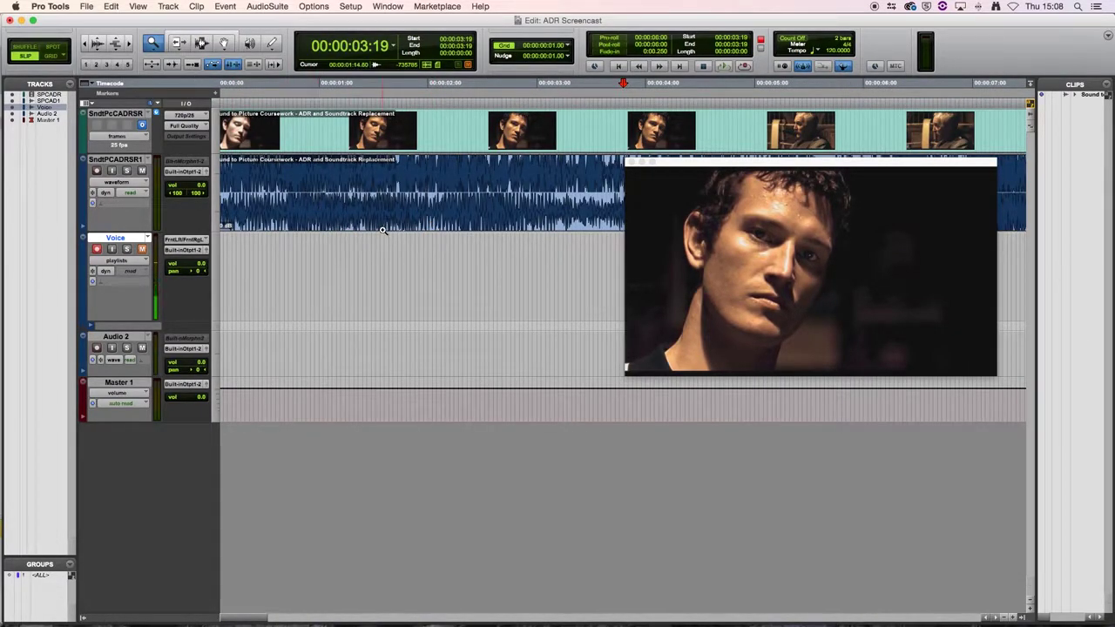
pyautogui.click(324, 106)
pyautogui.press('space')
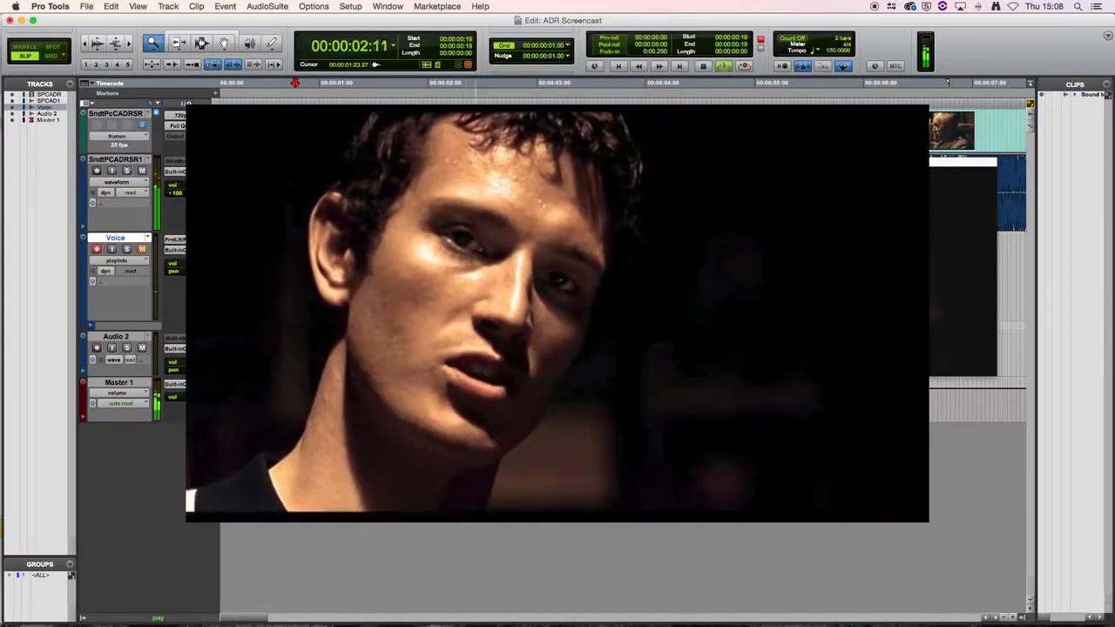
pyautogui.press('space')
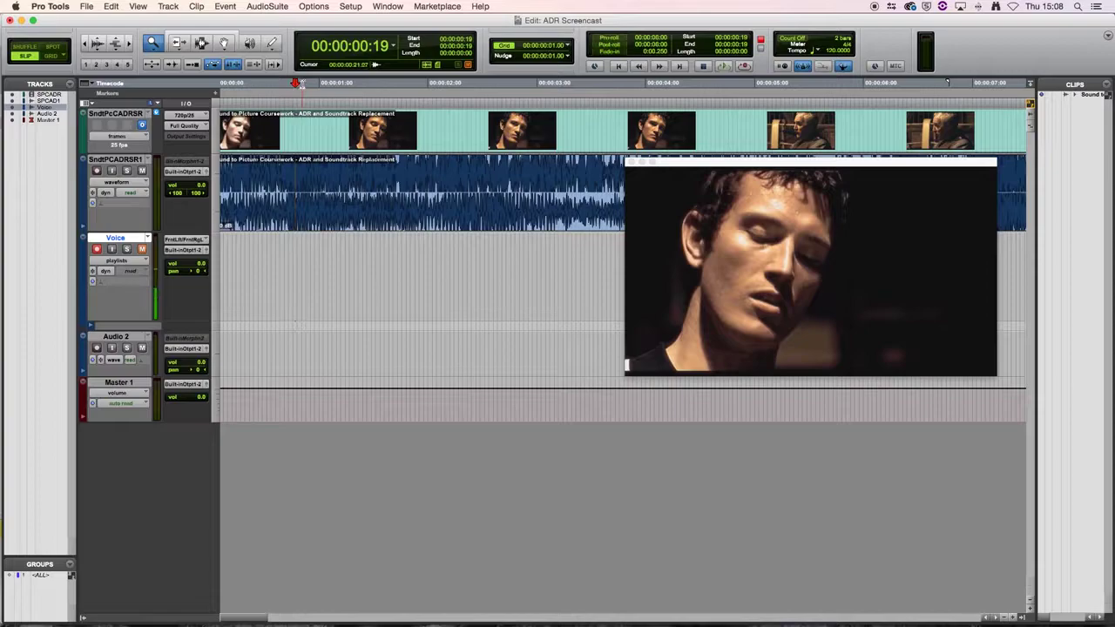
# Step: Select 00:00:00:20 to 00:00:03:23 around the line and preview it looping
pyautogui.moveTo(296, 83); pyautogui.dragTo(503, 86)
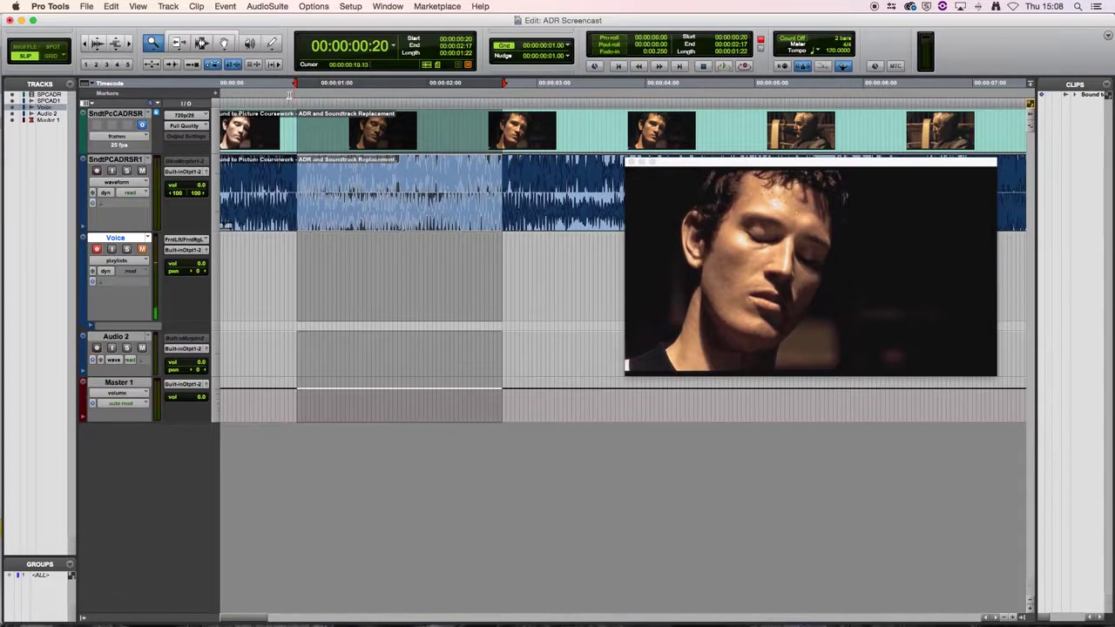
pyautogui.press('space')
pyautogui.moveTo(506, 87); pyautogui.dragTo(621, 93)
pyautogui.press('space')
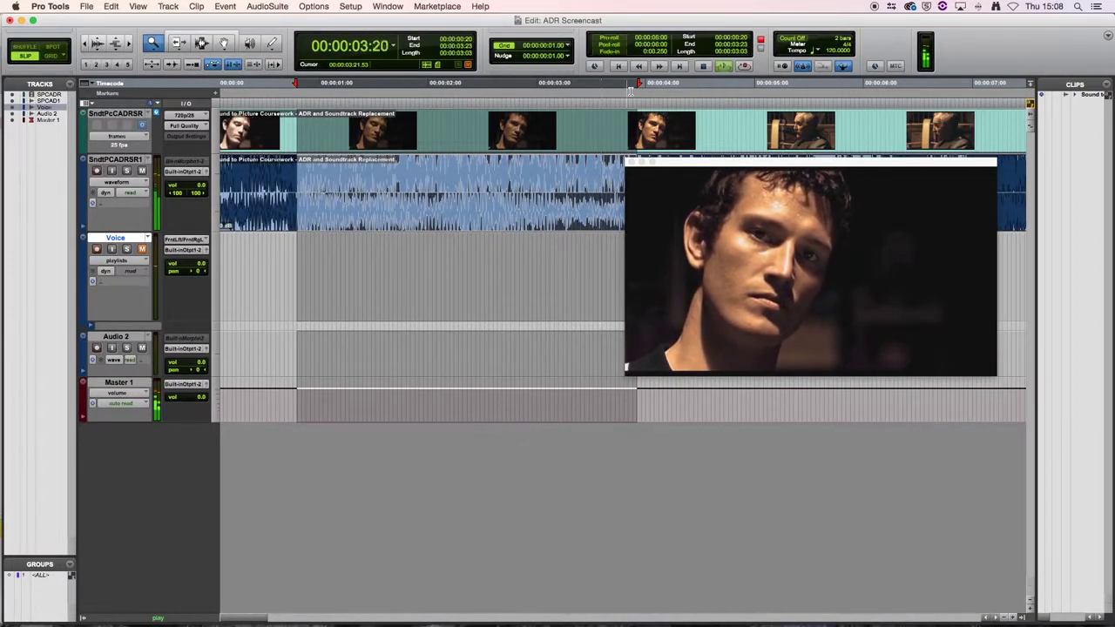
pyautogui.press('space')
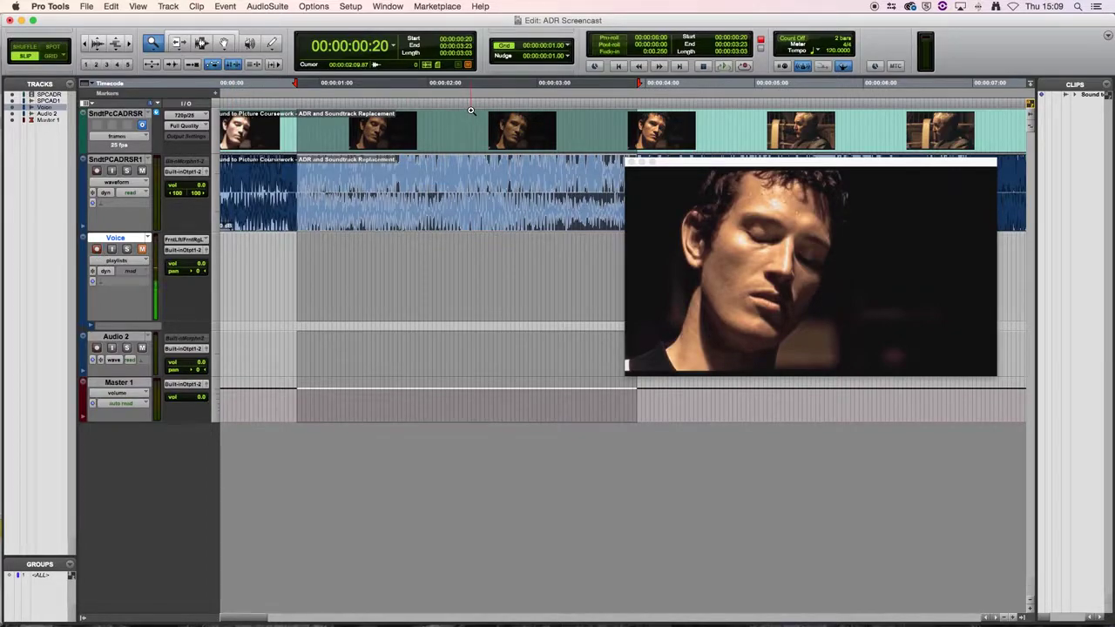
# Step: Place the Transport window below the tracks and loop-record ADR takes onto the Voice track
pyautogui.click(388, 7)
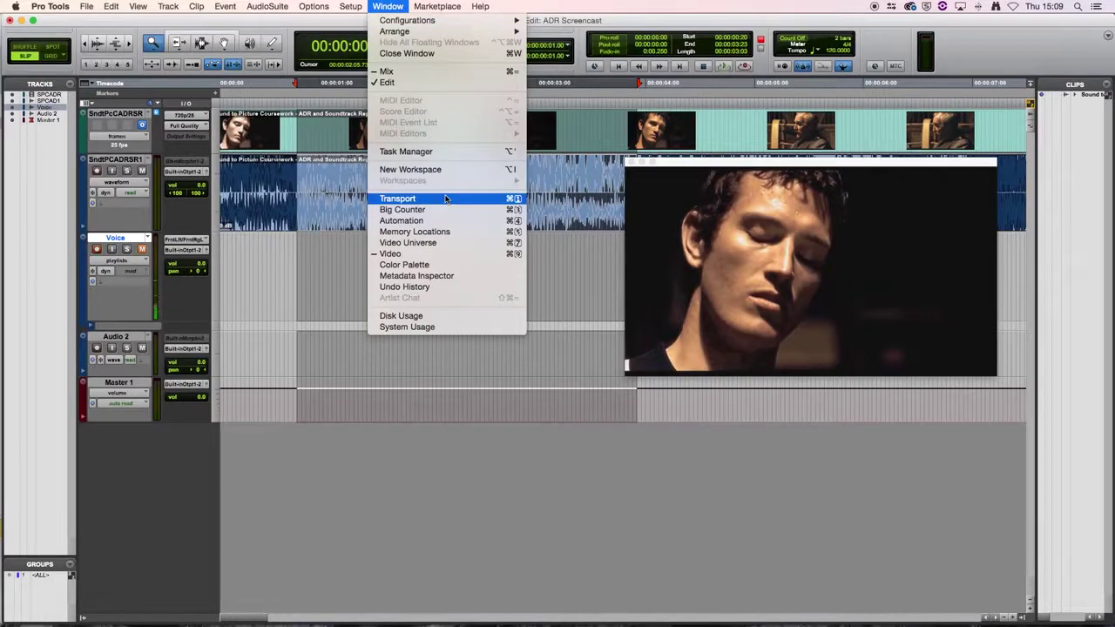
pyautogui.click(406, 200)
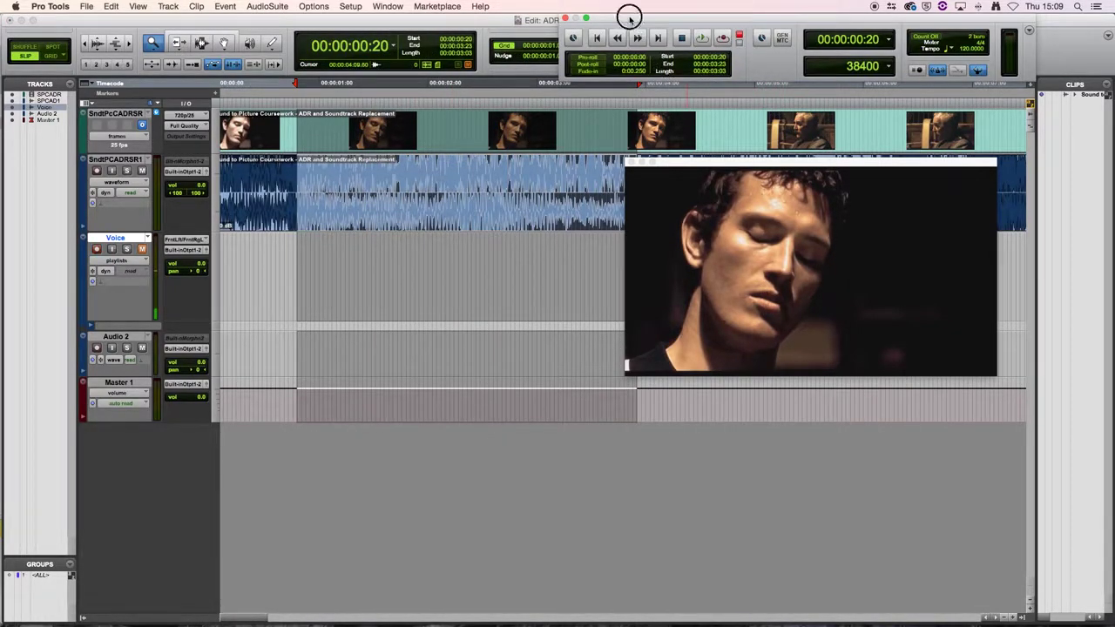
pyautogui.moveTo(627, 18); pyautogui.dragTo(393, 486)
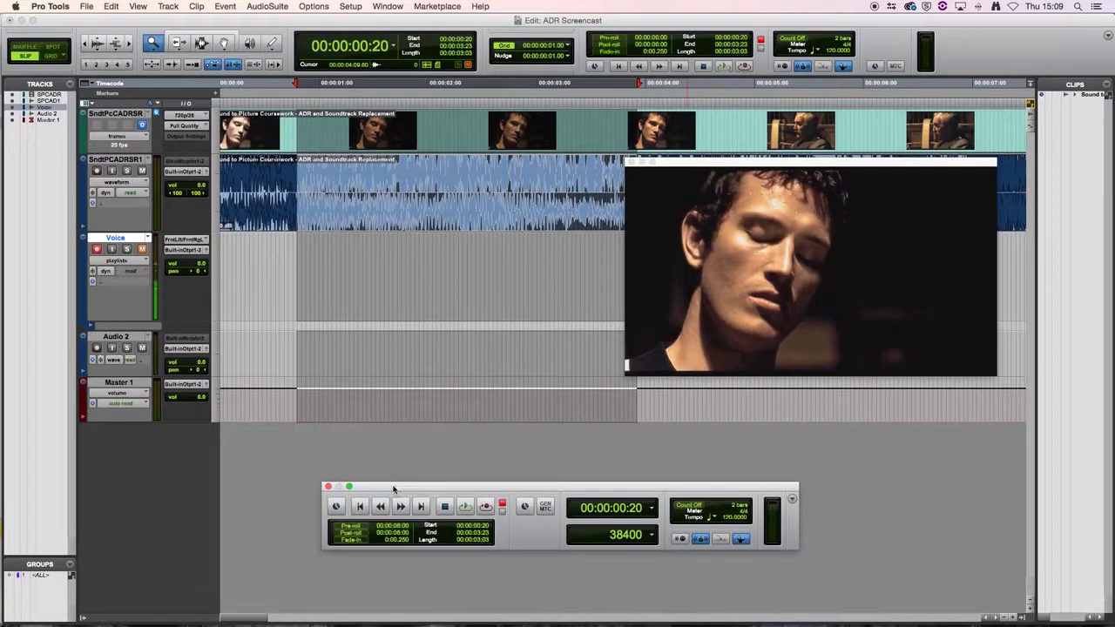
pyautogui.click(465, 507)
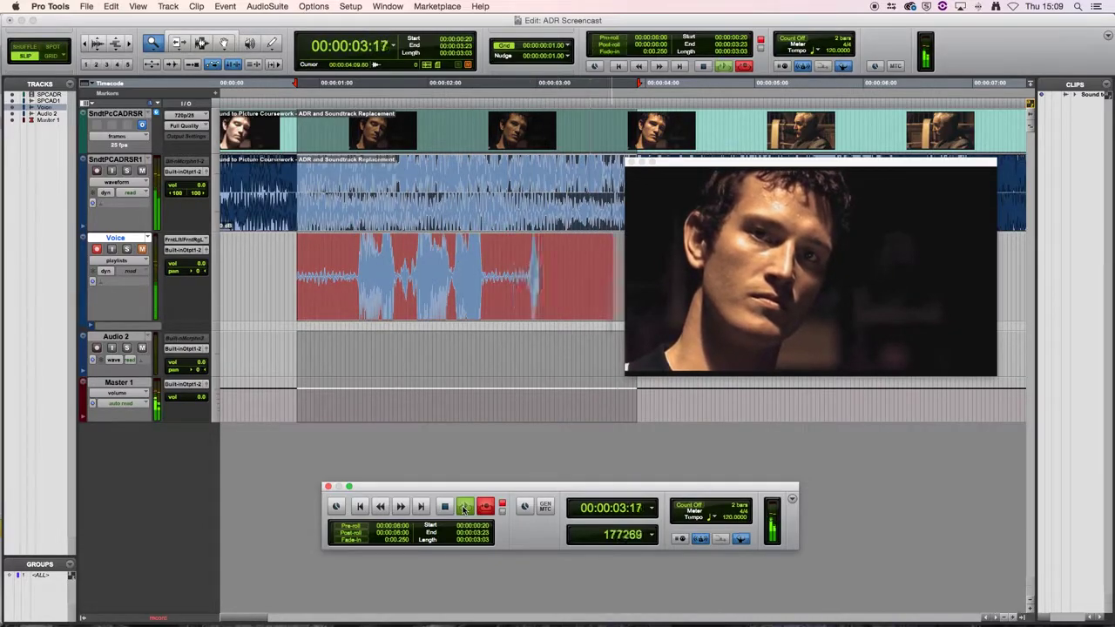
# Step: Stop recording and scroll down to see the takes on playlists Voice.01 through Voice.07
pyautogui.press('space')
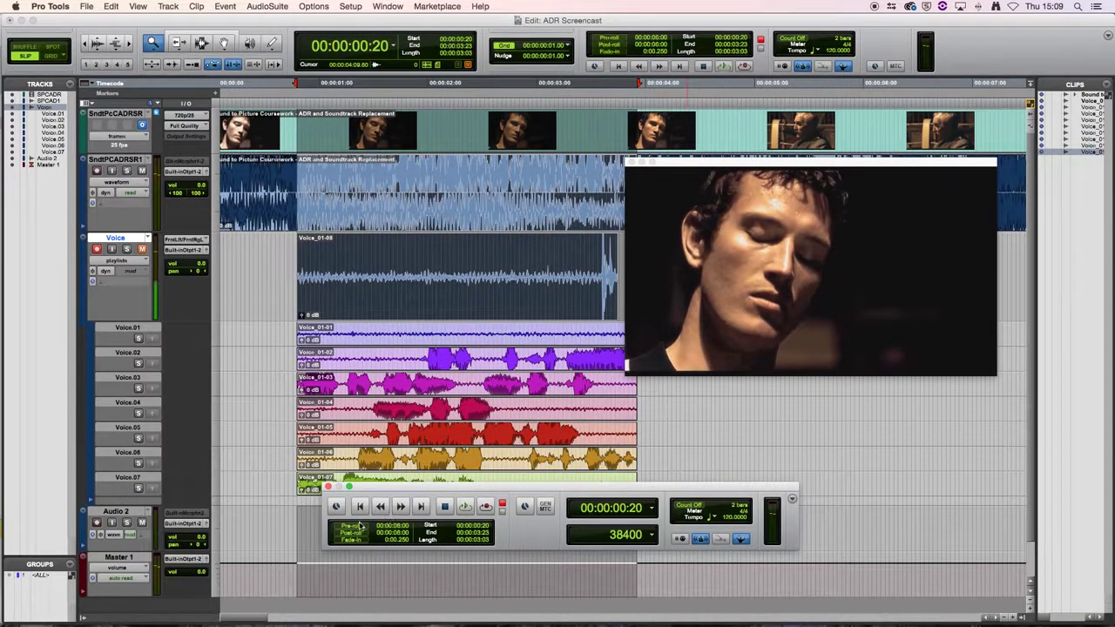
pyautogui.scroll(-2, 398, 391)
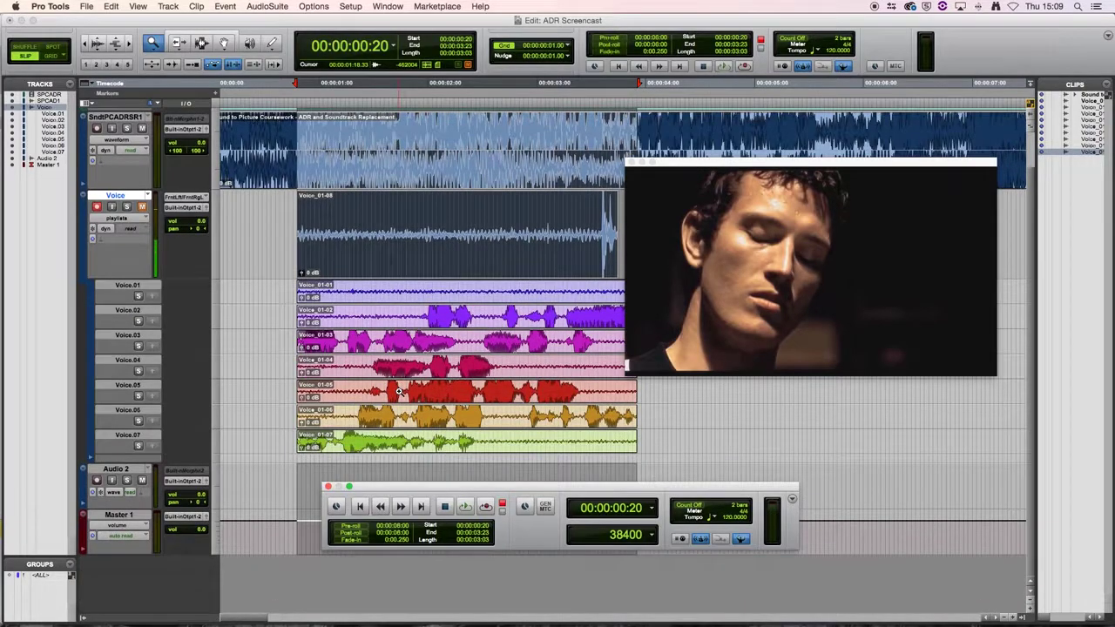